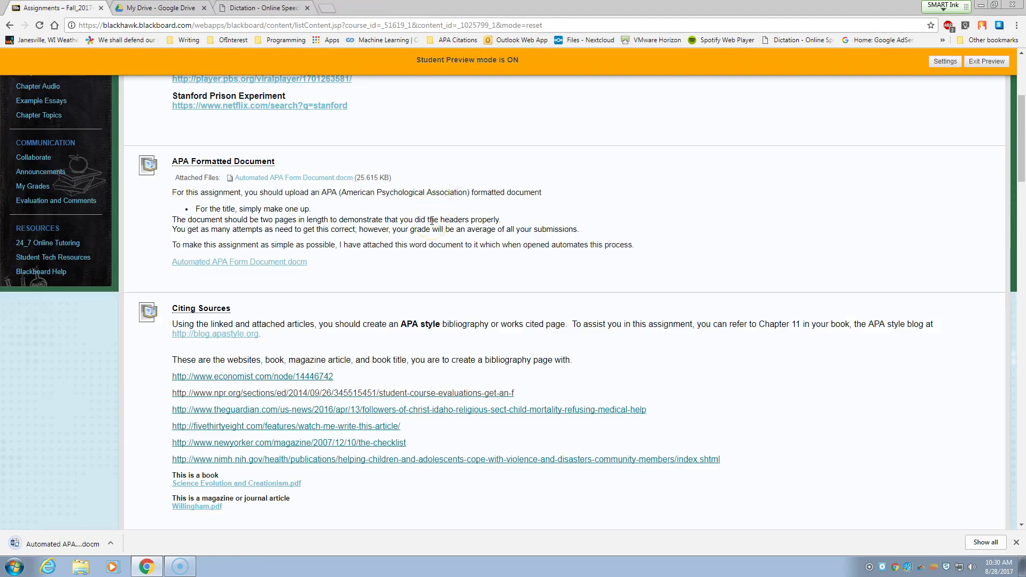
Download the Automated APA Form Document.docm template from the APA Formatted Document assignment.
click(183, 497)
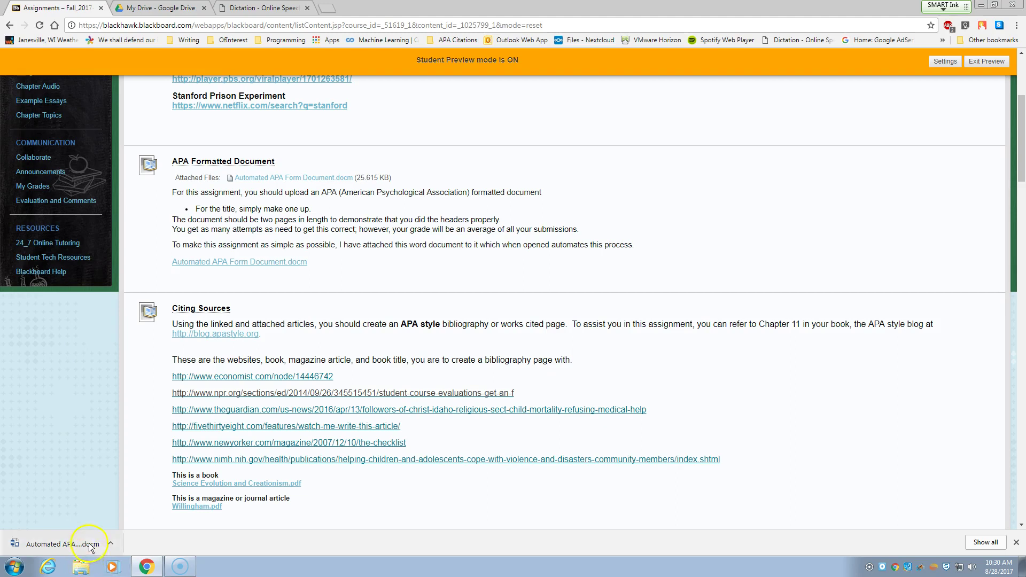
Open the downloaded .docm template in Word and enable its macros.
click(96, 545)
click(88, 547)
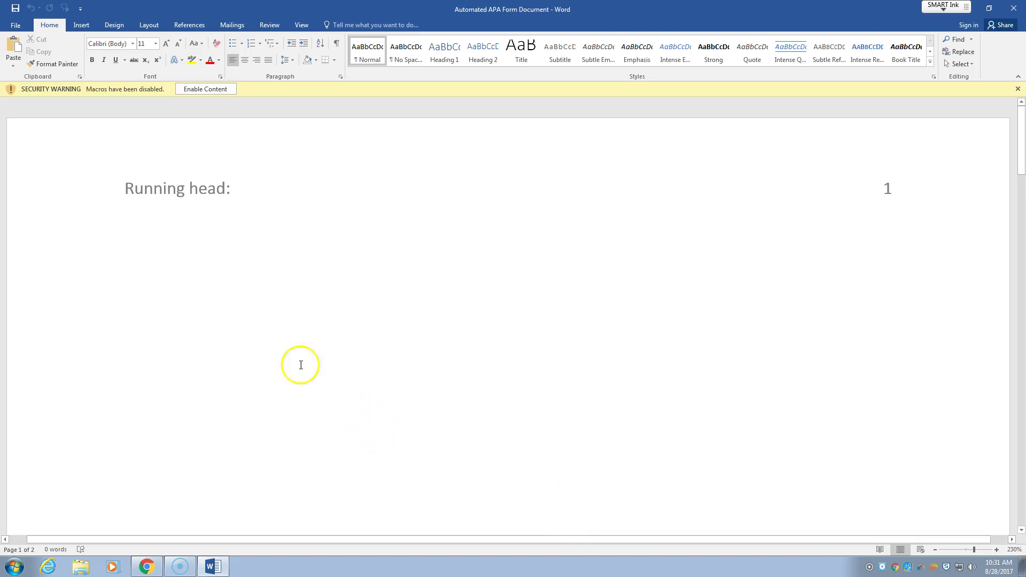
click(205, 89)
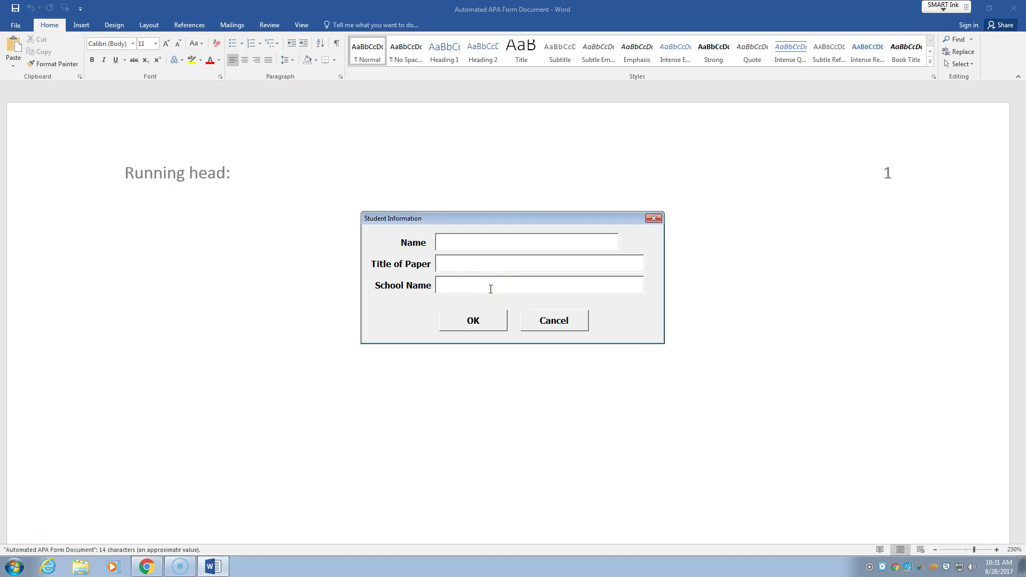
Fill the form with the student's name, 'This is my essay' and Blackhawk Technical College, then confirm.
click(491, 290)
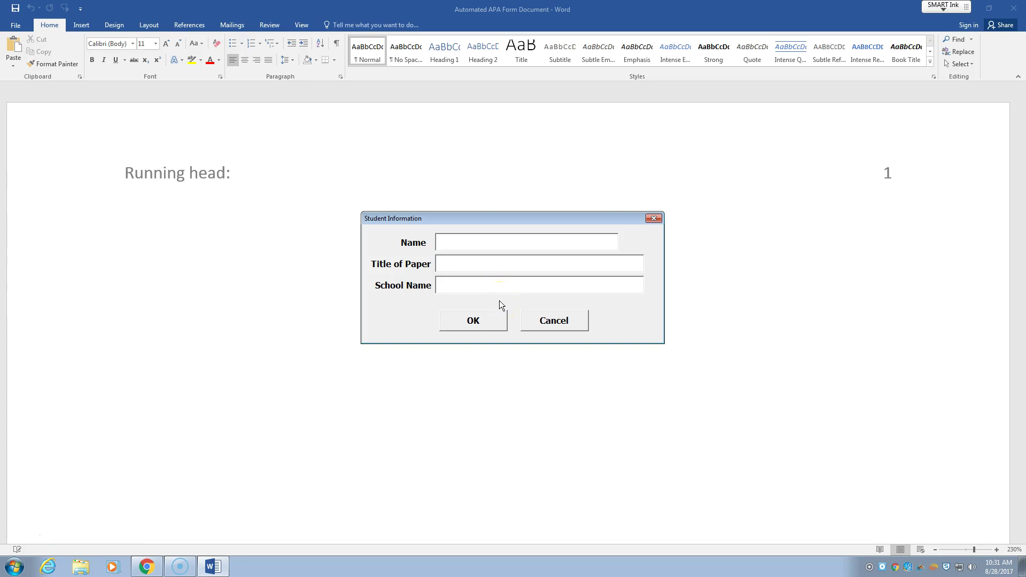
key(Tab)
text(This is my essay)
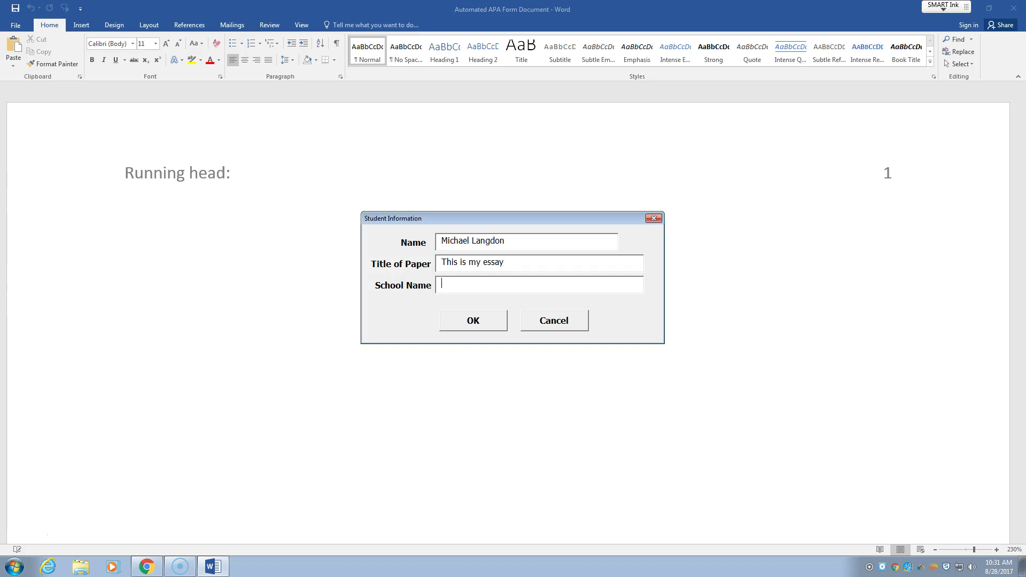
text(Blackhawk Technical College)
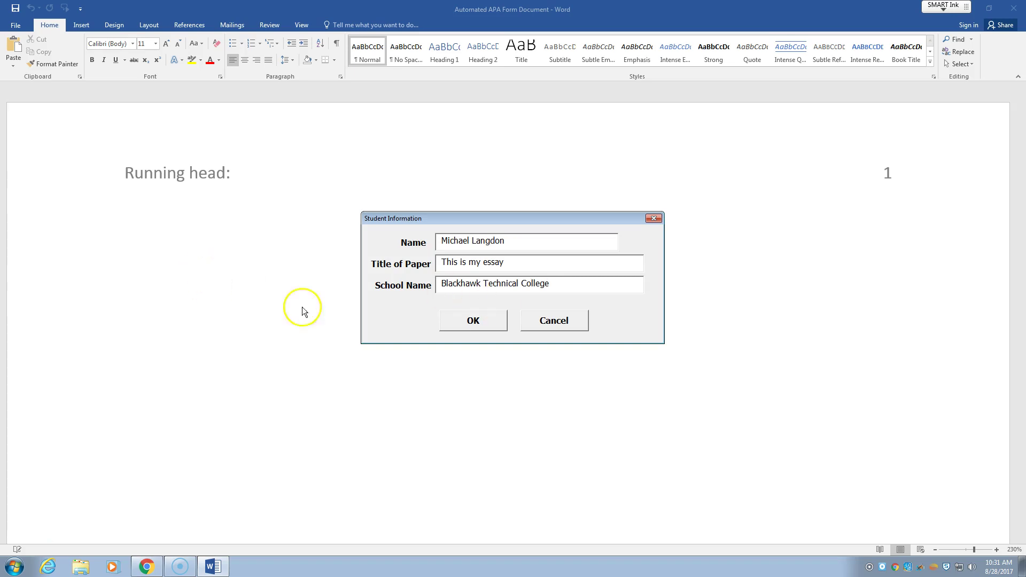
click(454, 321)
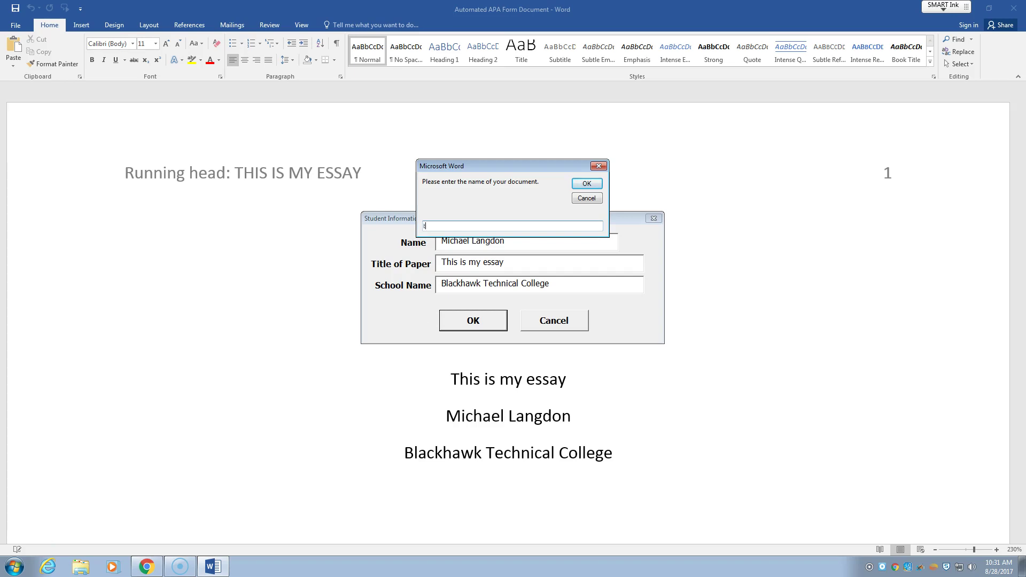
Save the document as 'thisismyessay' and accept it as a trusted document.
text(thisismyessay)
click(583, 188)
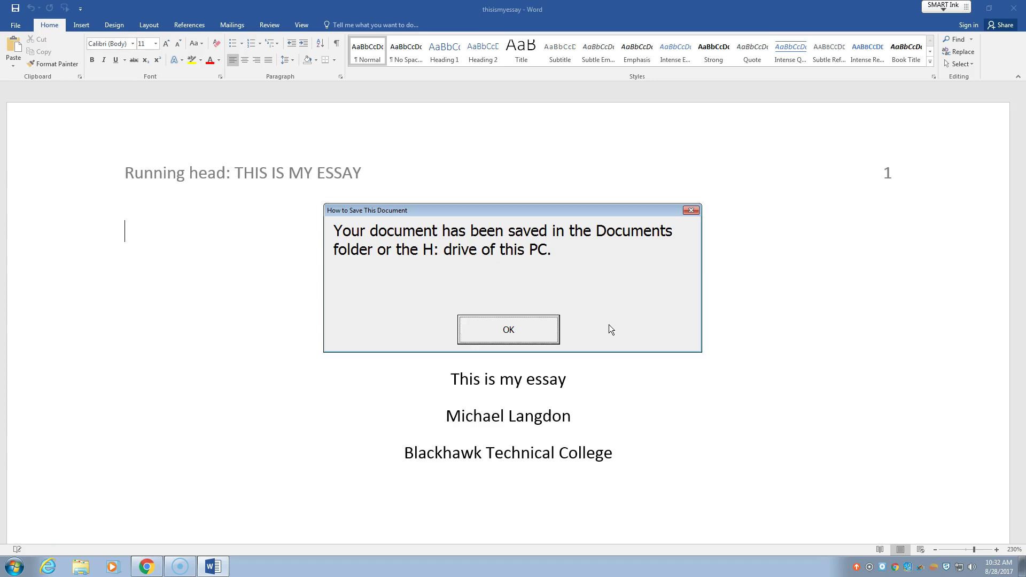
click(535, 325)
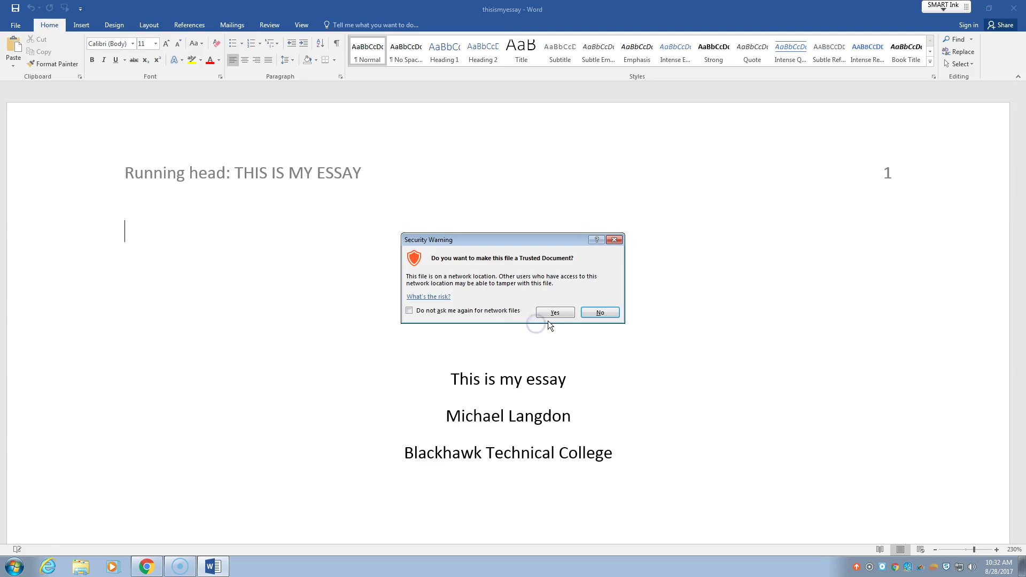
click(553, 313)
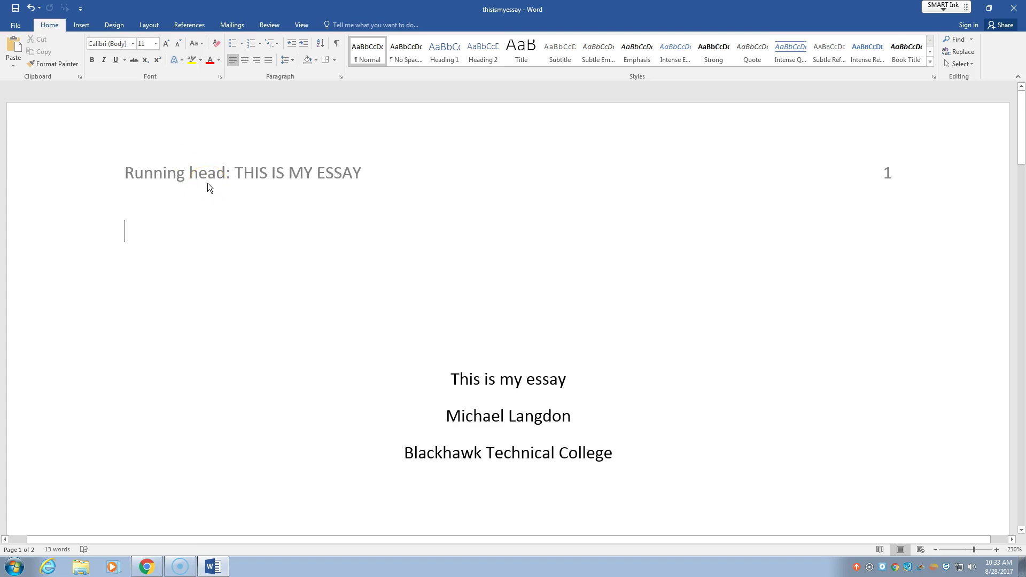
click(192, 178)
Review pages 1 and 2 of thisismyessay, then close Word.
scroll(653, 288, down, 1)
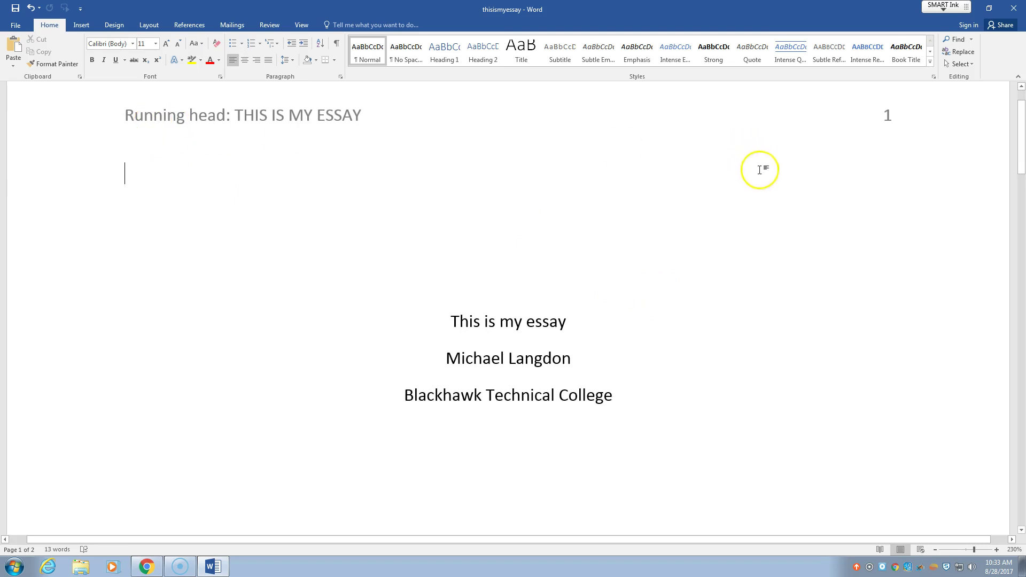
scroll(905, 131, down, 1)
scroll(677, 278, down, 5)
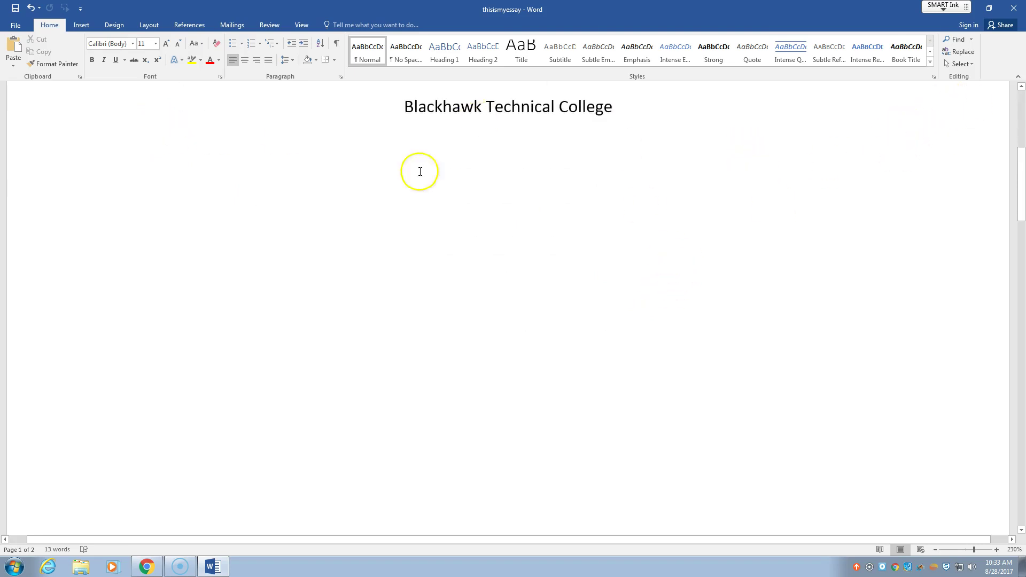
scroll(441, 210, up, 3)
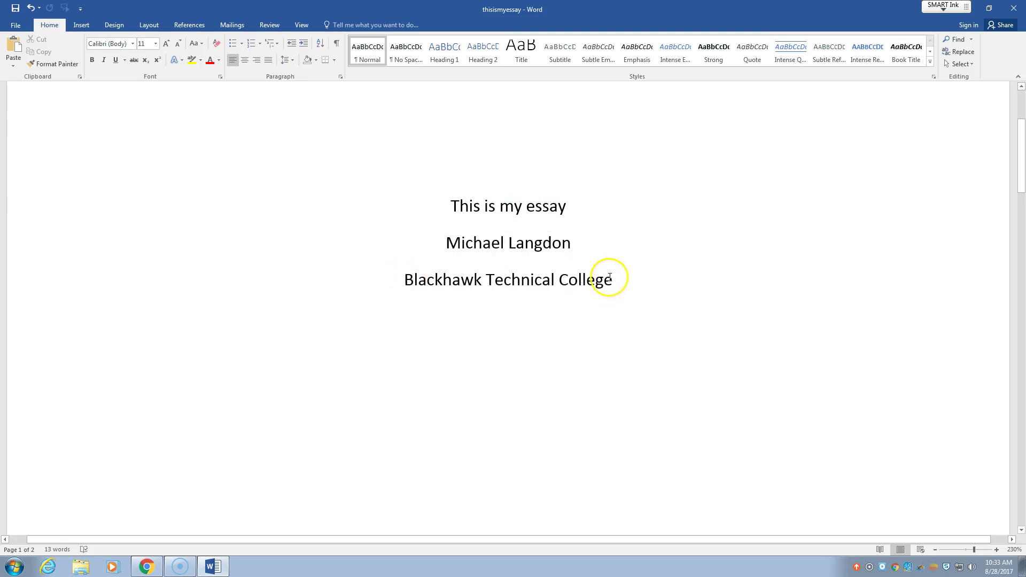
scroll(612, 277, down, 6)
scroll(611, 273, down, 10)
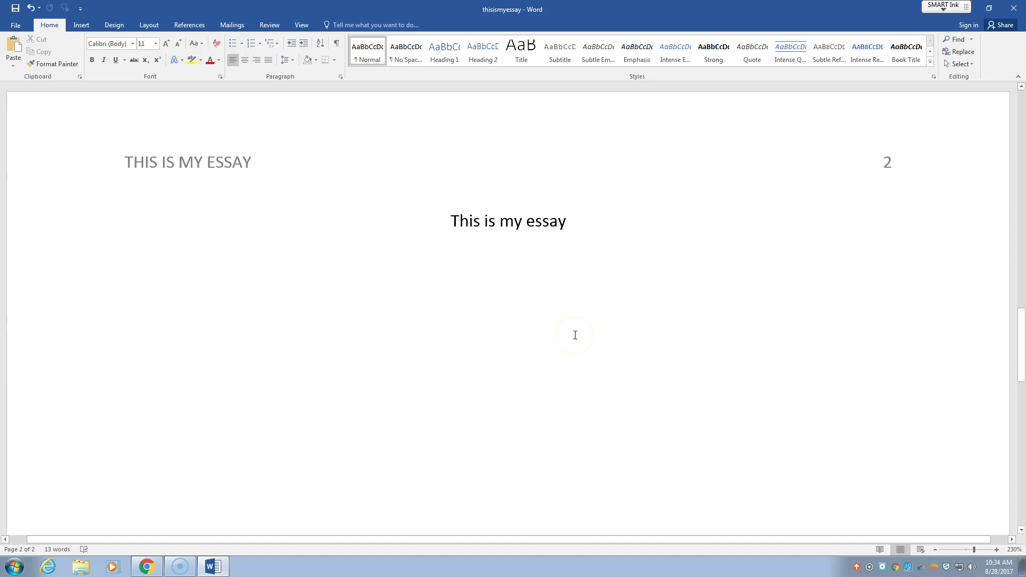
click(1012, 9)
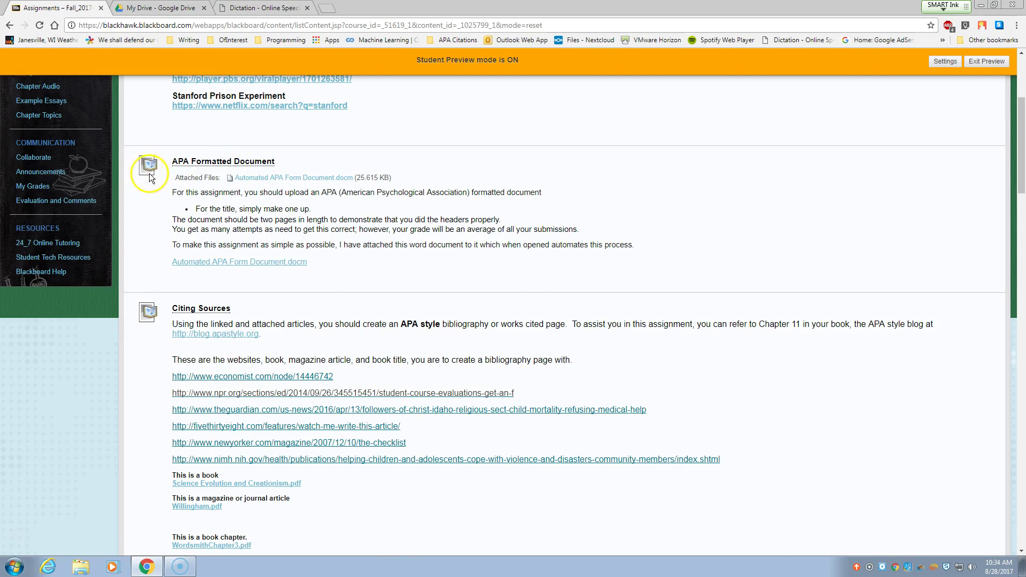
Open the APA Formatted Document upload page and choose Browse My Computer under Assignment Submission.
click(210, 161)
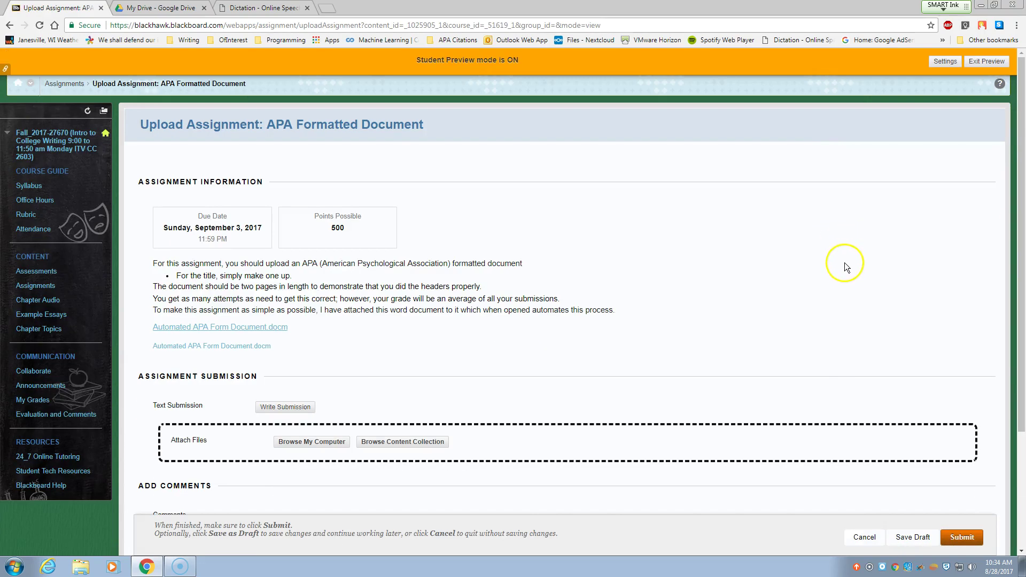
scroll(841, 251, down, 3)
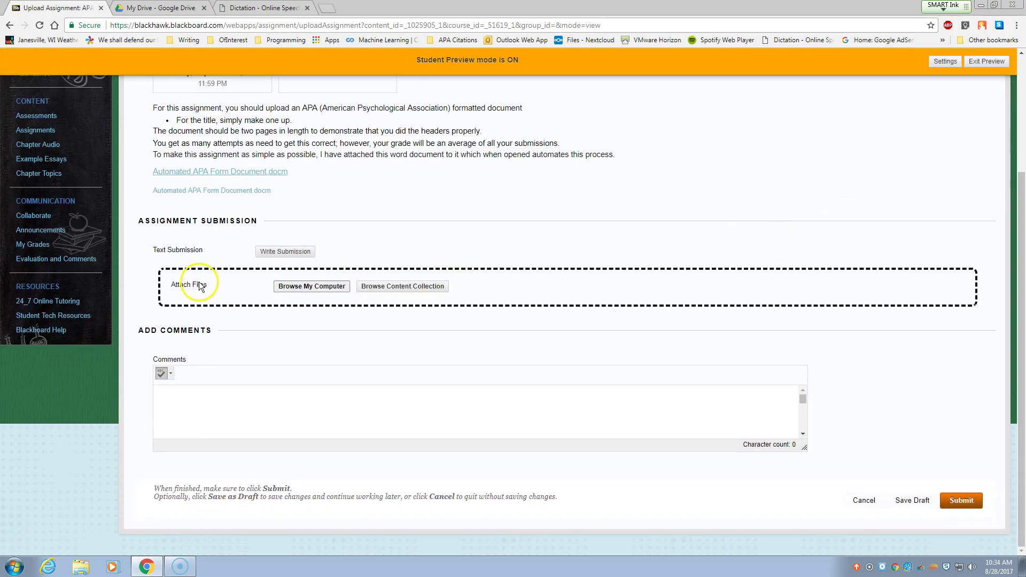
click(312, 287)
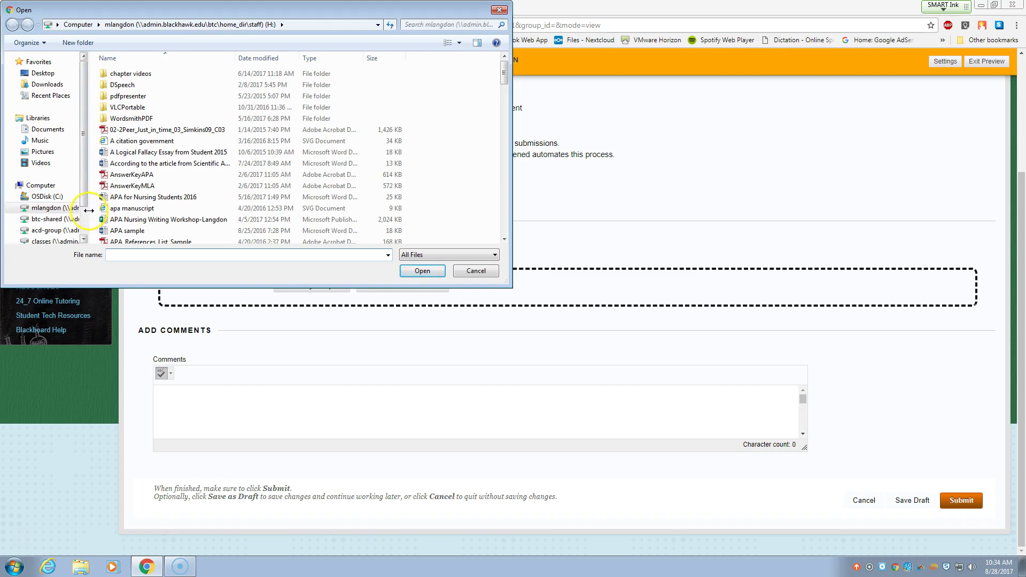
Sort the files by date modified and attach thisismyessay to the assignment.
drag(89, 210, 199, 208)
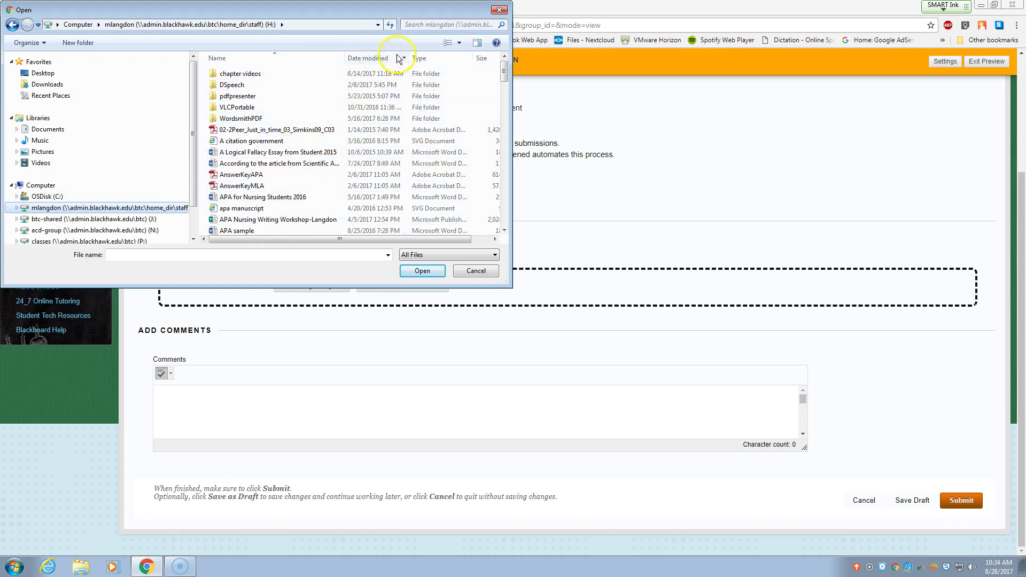
click(375, 59)
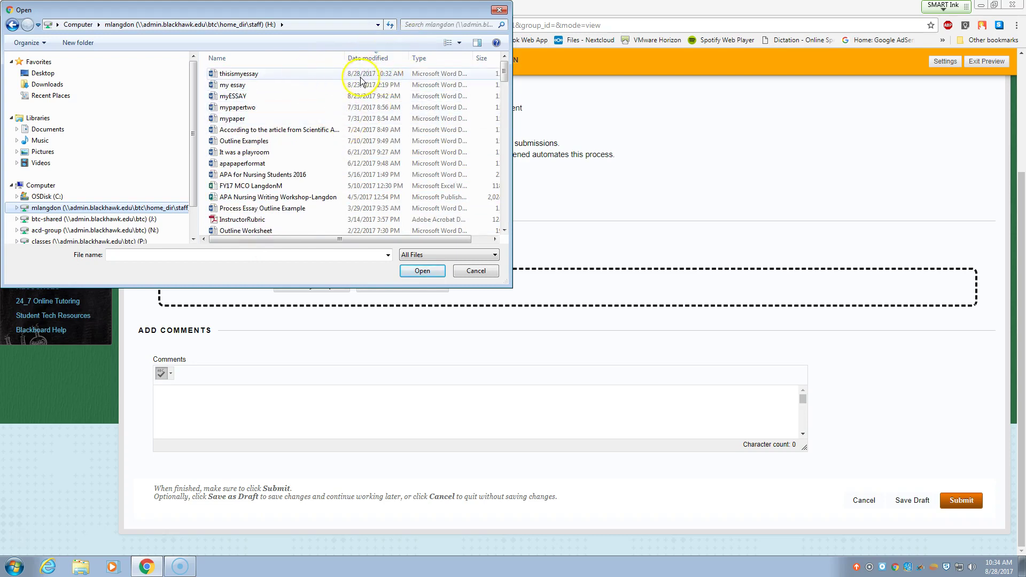
click(225, 79)
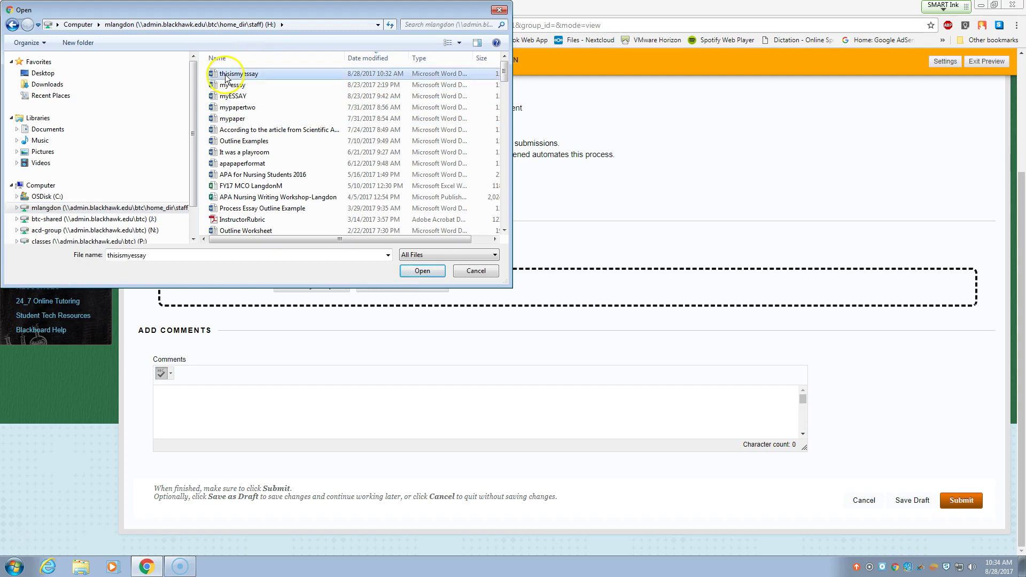
click(421, 272)
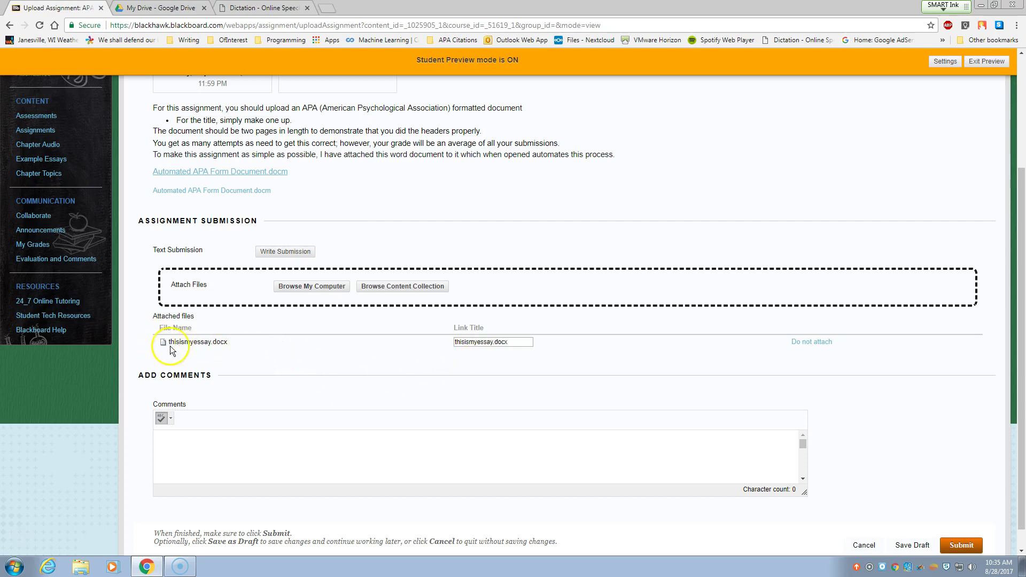
Verify thisismyessay.docx is attached and submit the assignment.
drag(174, 342, 297, 350)
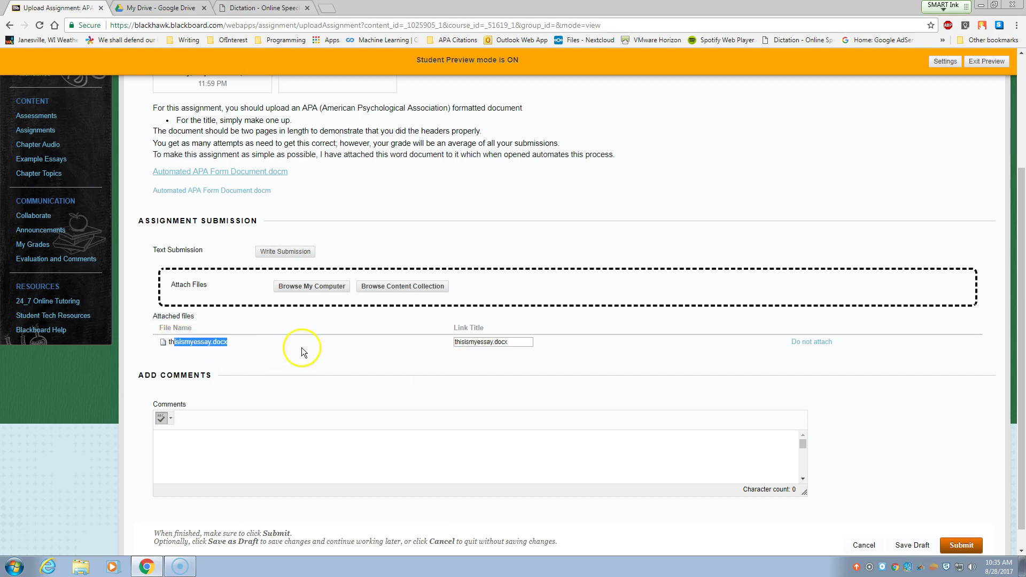
click(962, 546)
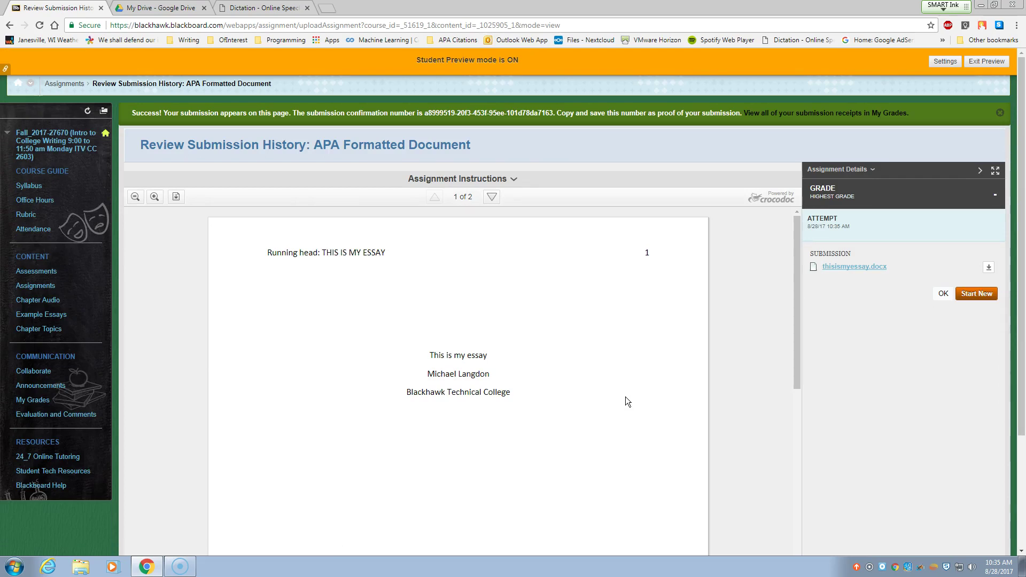
scroll(578, 367, down, 12)
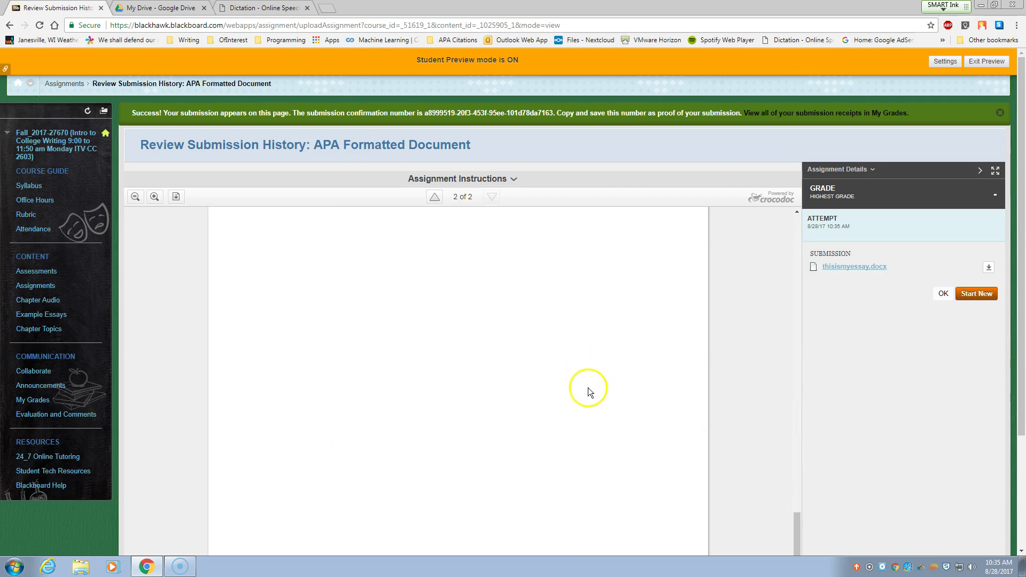
scroll(588, 387, up, 10)
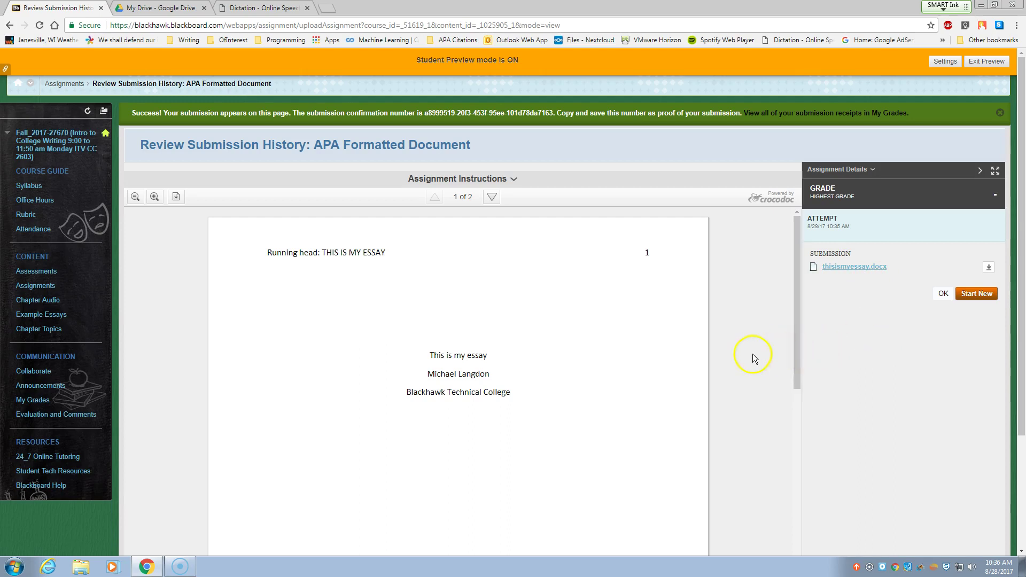
scroll(759, 357, down, 10)
scroll(774, 367, down, 3)
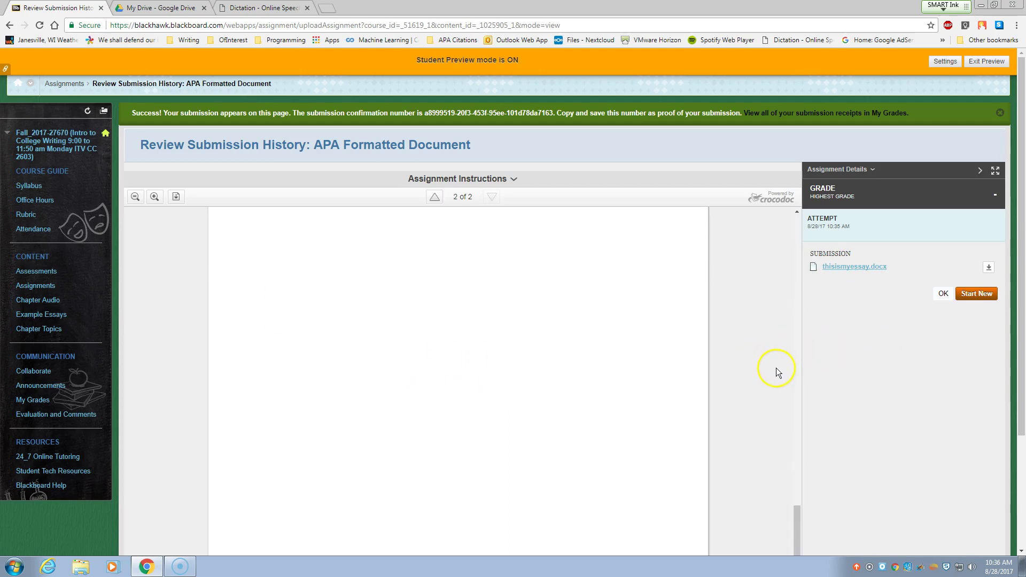
scroll(776, 368, up, 10)
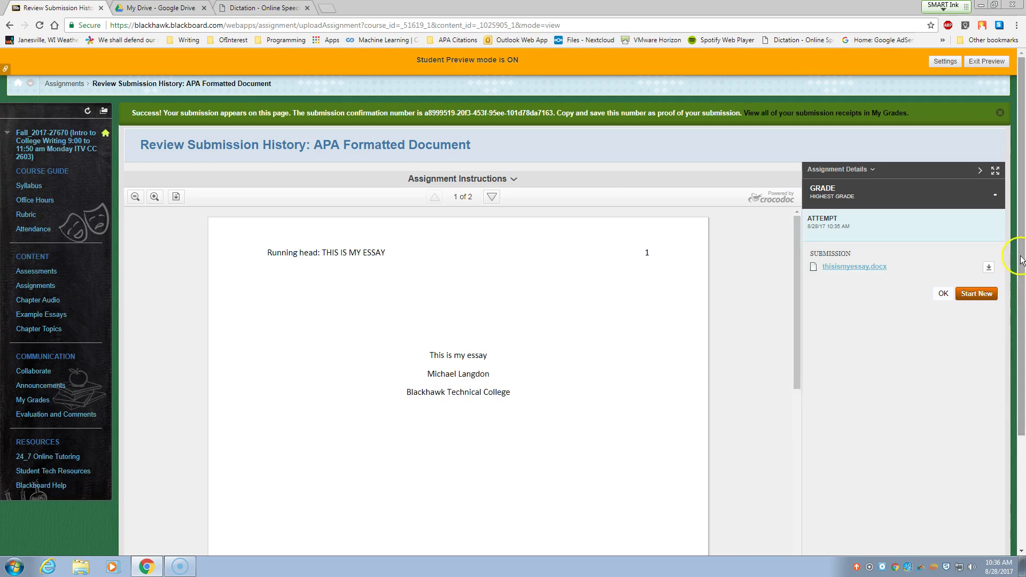
scroll(1013, 272, down, 2)
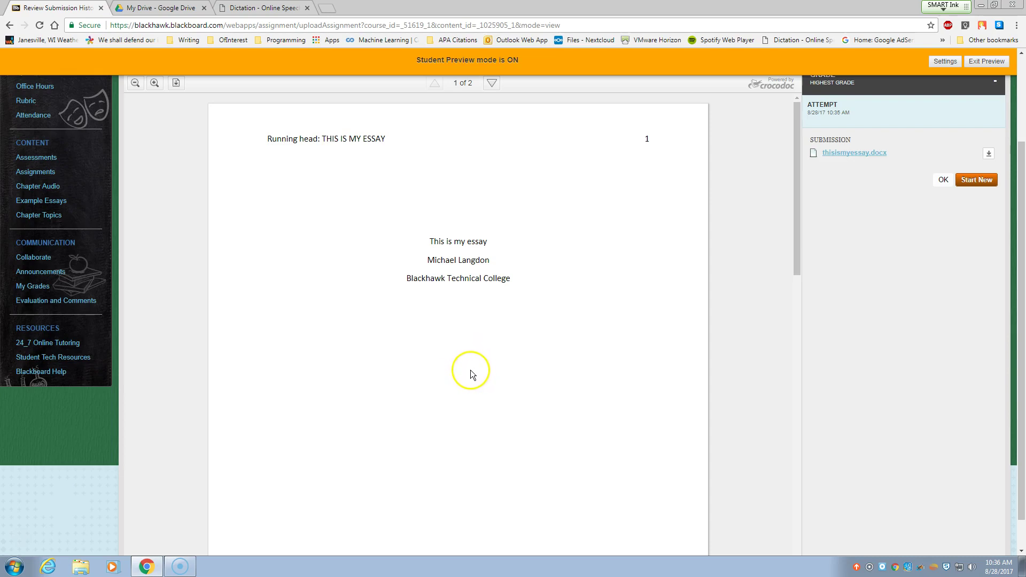
scroll(475, 374, down, 10)
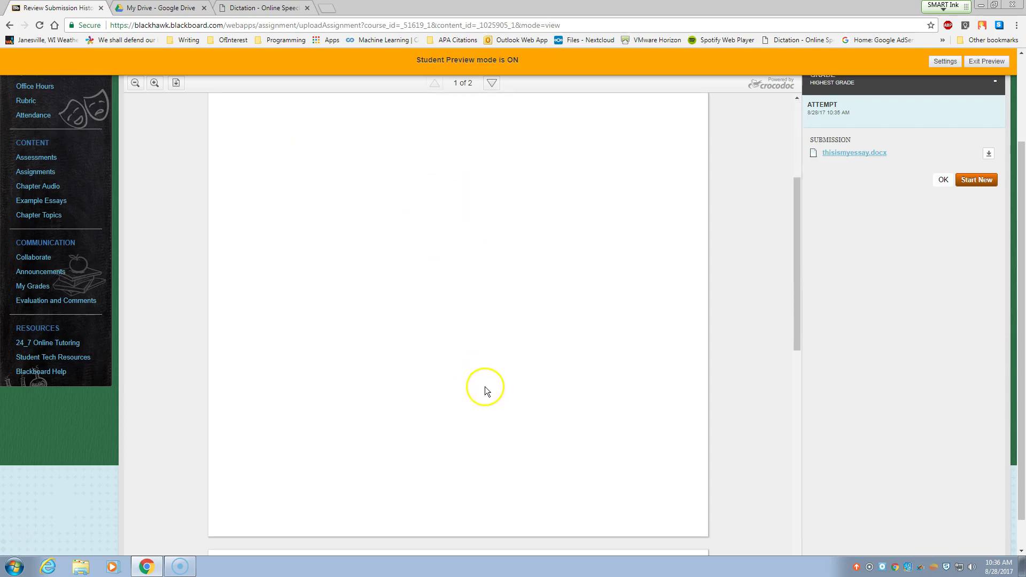